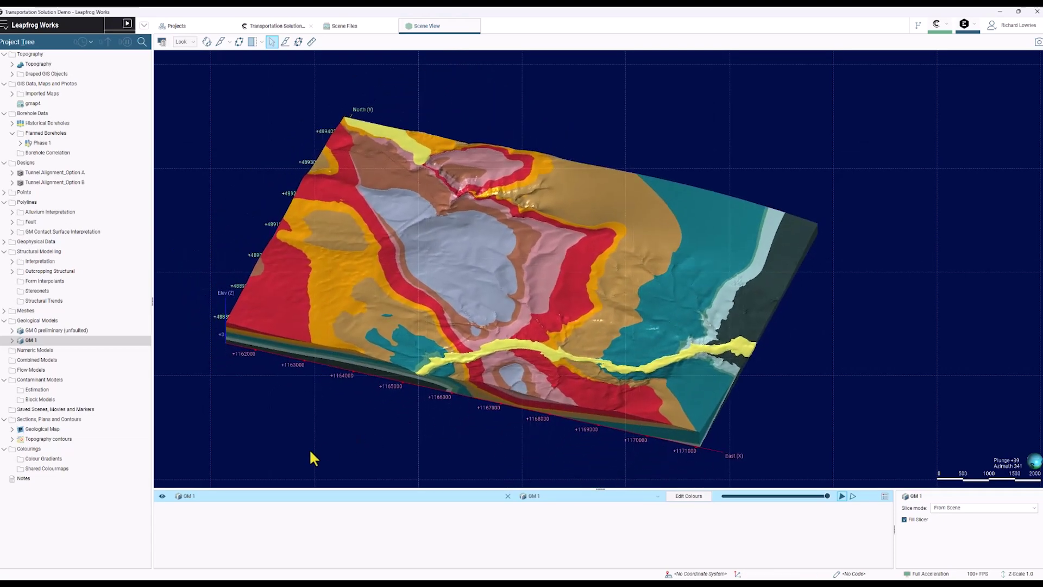
- Hide GM 1 and add its Output Volumes, such as Canterbury Sandstone and Otago Limestone, to the scene
click(163, 496)
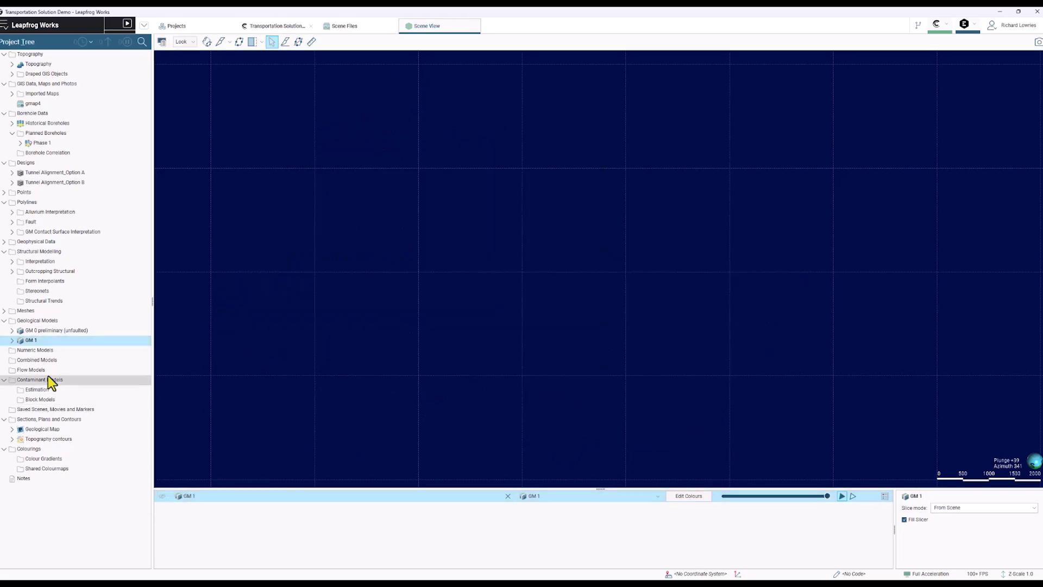
click(12, 340)
scroll(50, 434, down, 3)
drag(51, 459, 679, 285)
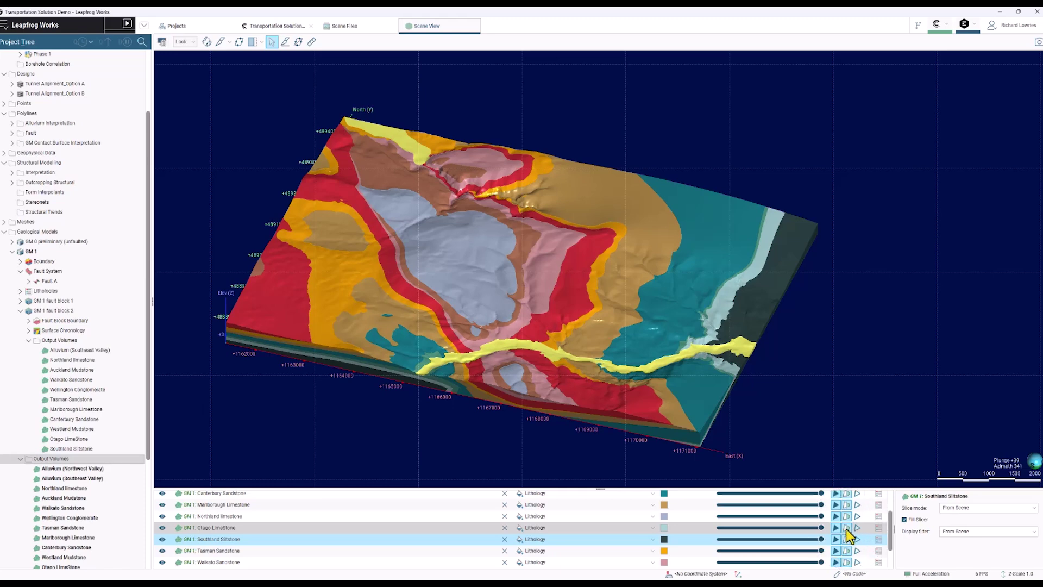
- Select all twelve lithology shapes and turn off their white and red markers
key(ctrl+a)
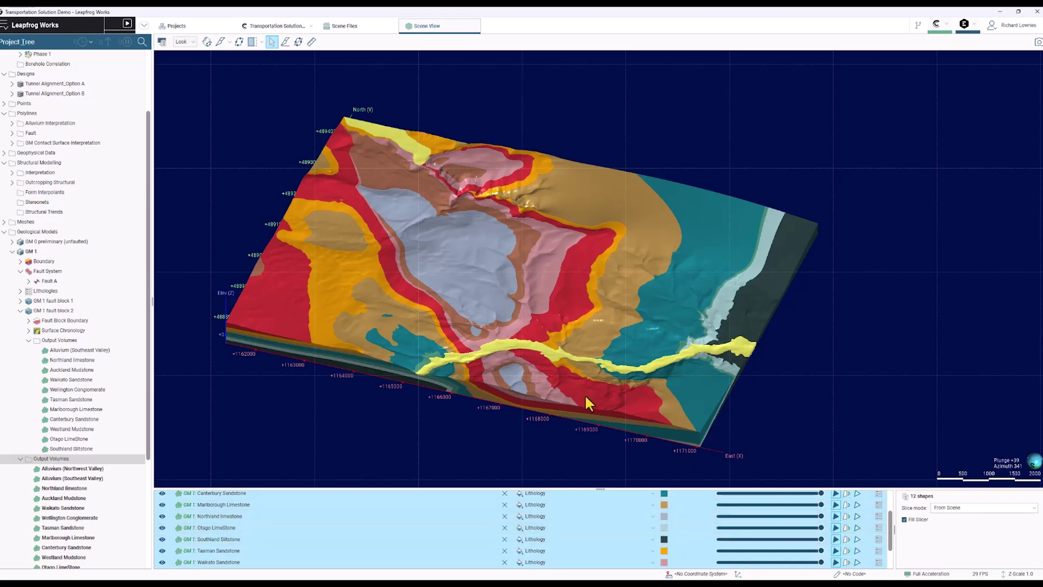
scroll(520, 325, up, 8)
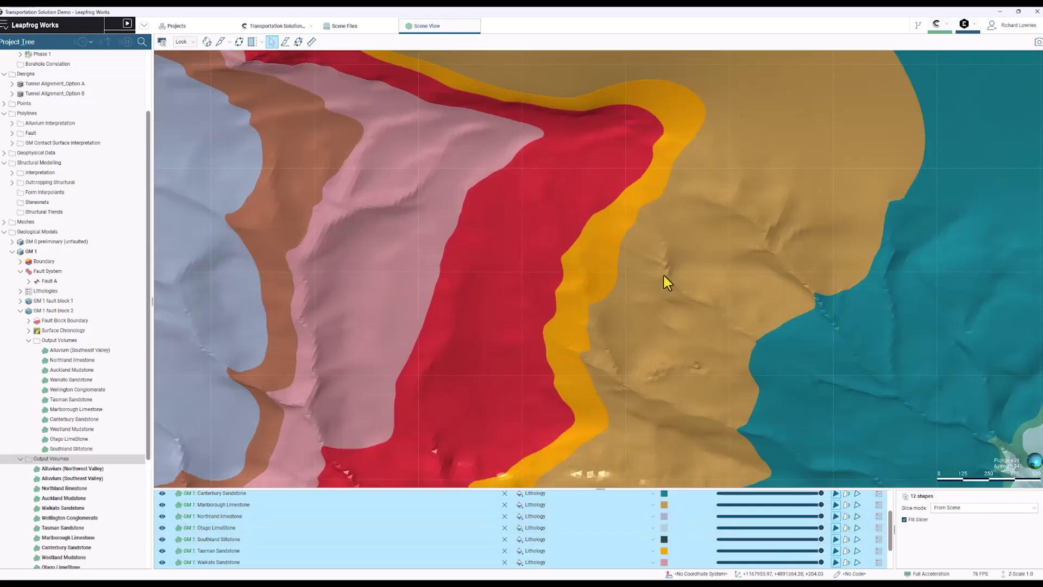
click(847, 528)
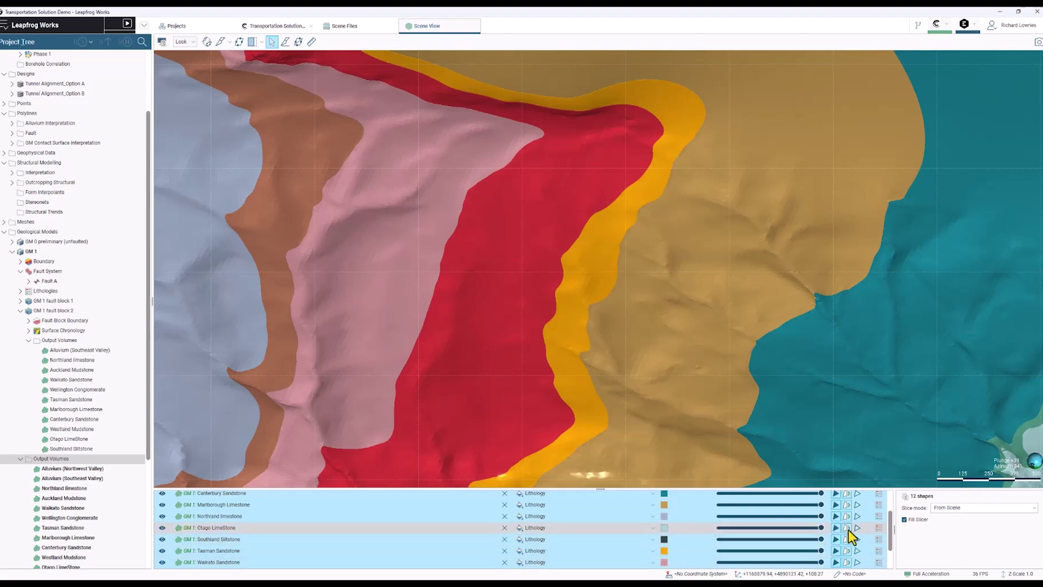
scroll(598, 397, down, 8)
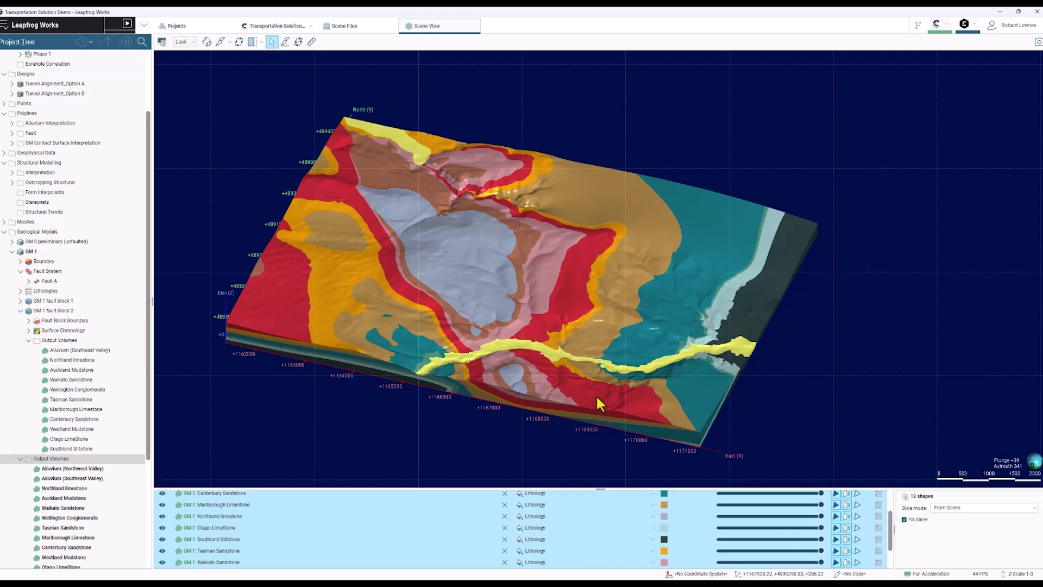
drag(596, 394, 532, 401)
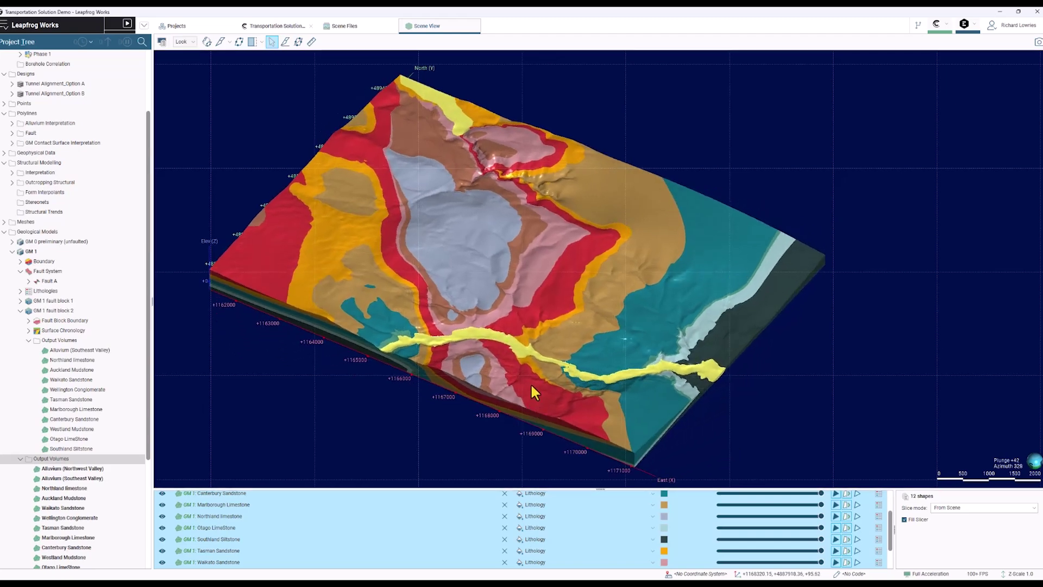
- Switch to plan view and pan up until the bottom axis labels are visible
key(d)
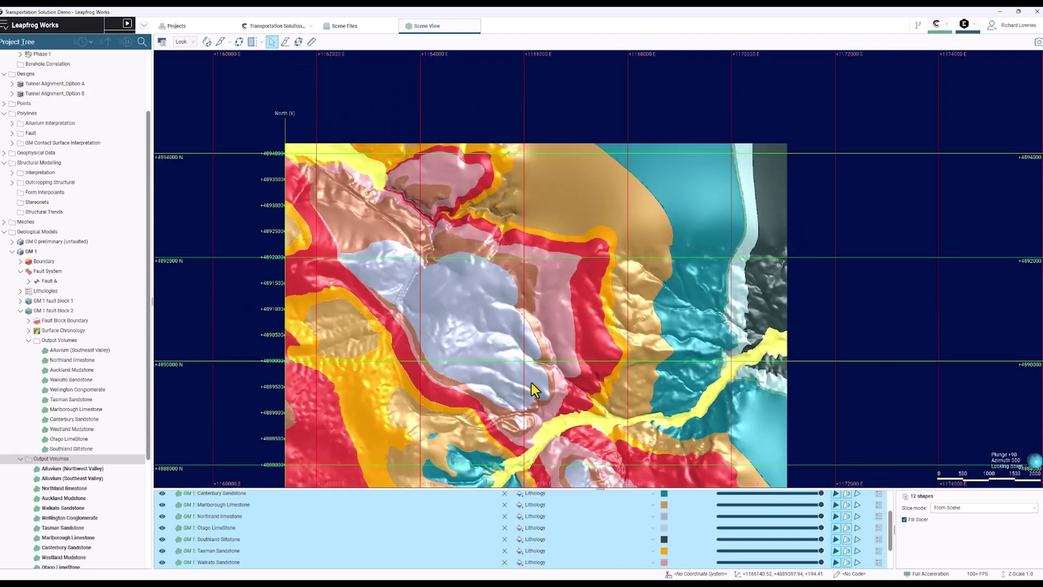
right_drag(531, 382, 526, 318)
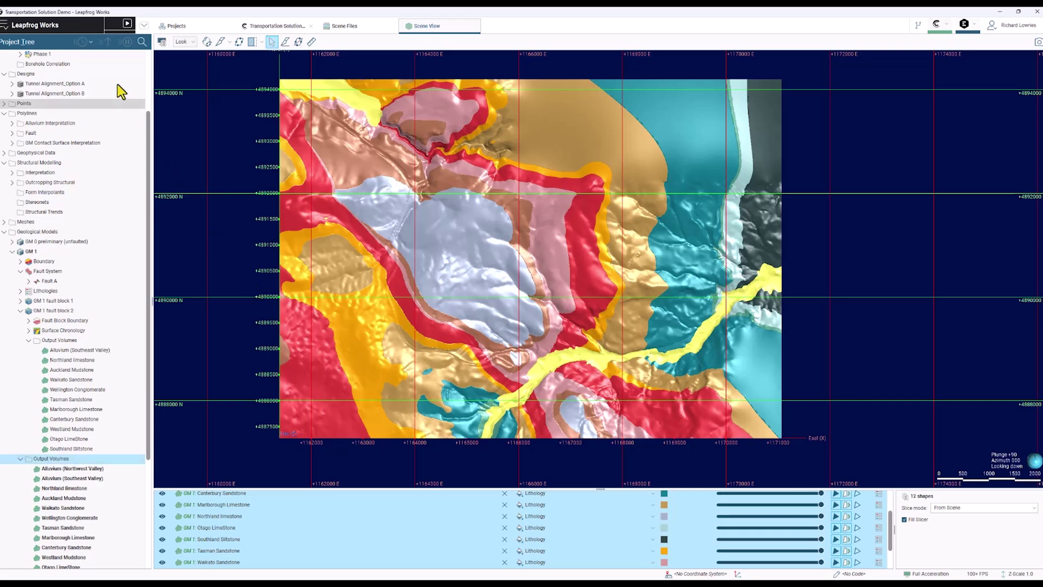
- In Scene Lighting settings, turn off Light 1 and Light 2 and set Ambient to 1.00
click(38, 25)
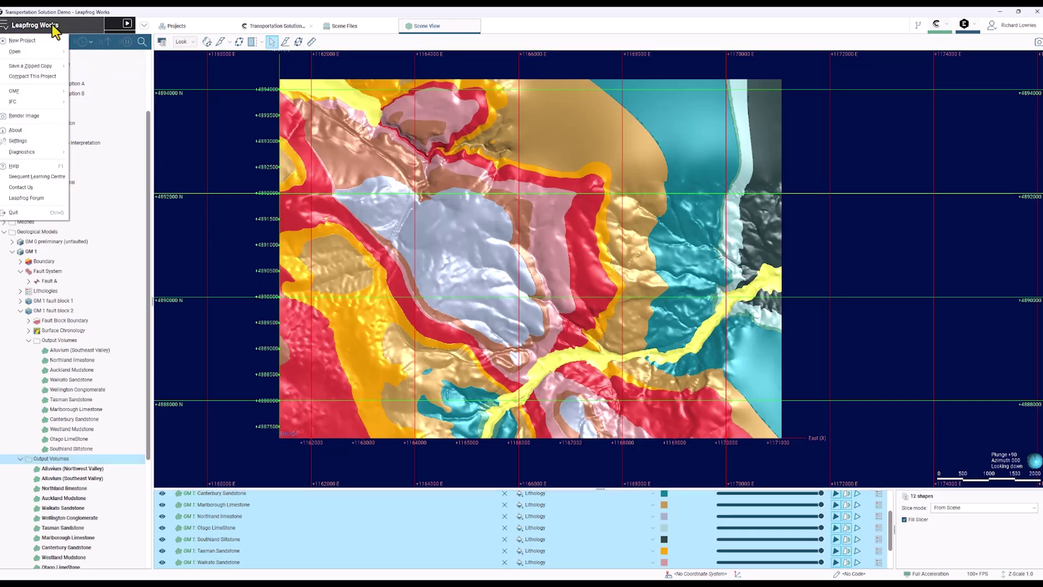
click(34, 142)
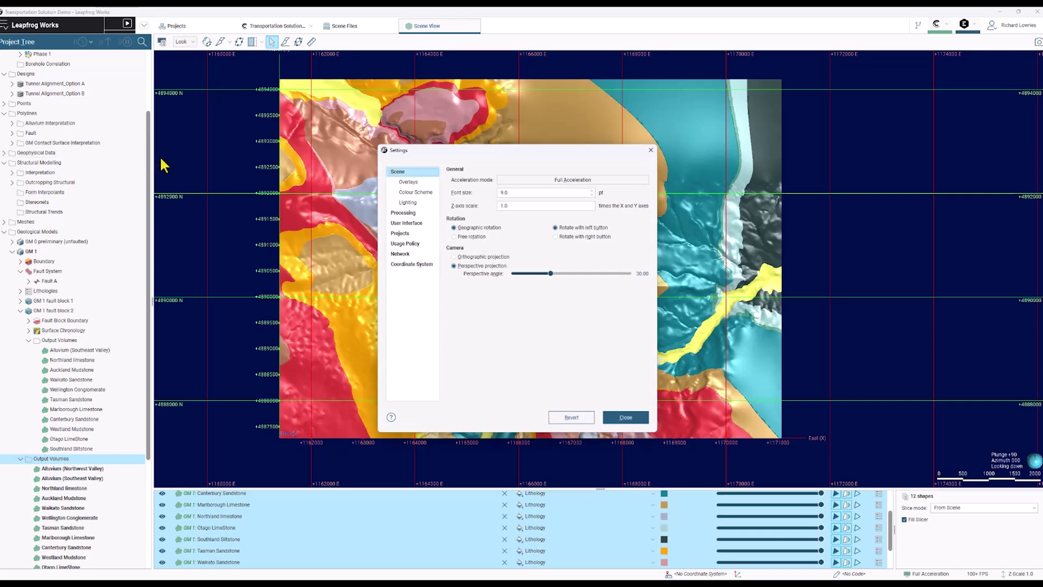
click(409, 203)
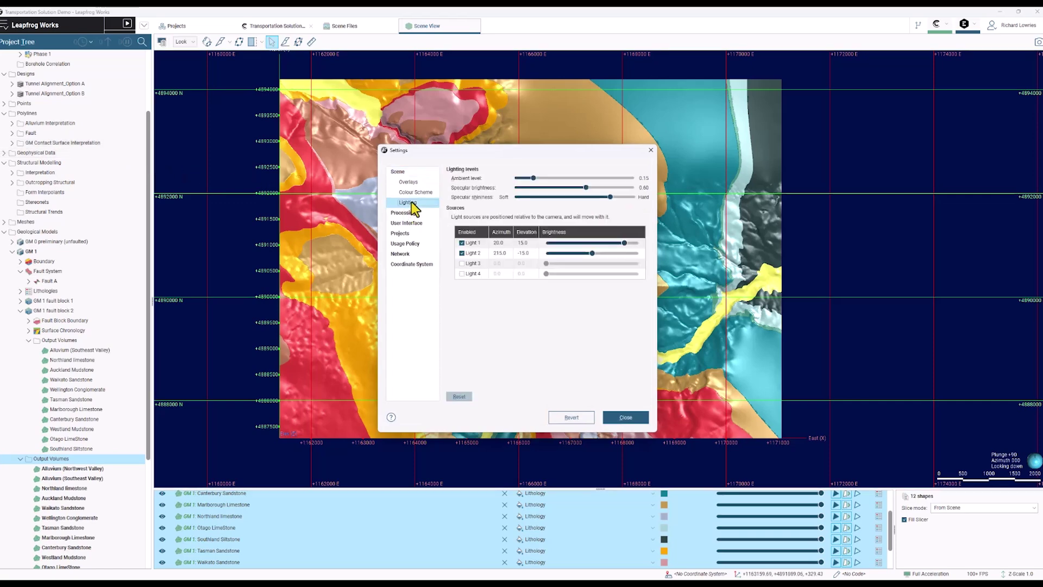
click(462, 254)
click(462, 243)
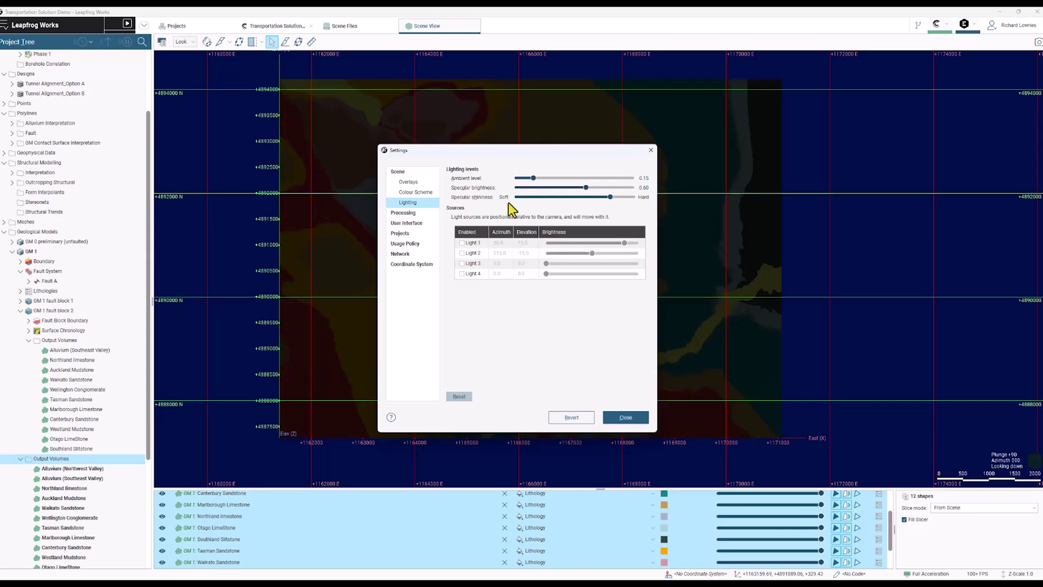
drag(532, 178, 646, 182)
drag(583, 152, 206, 129)
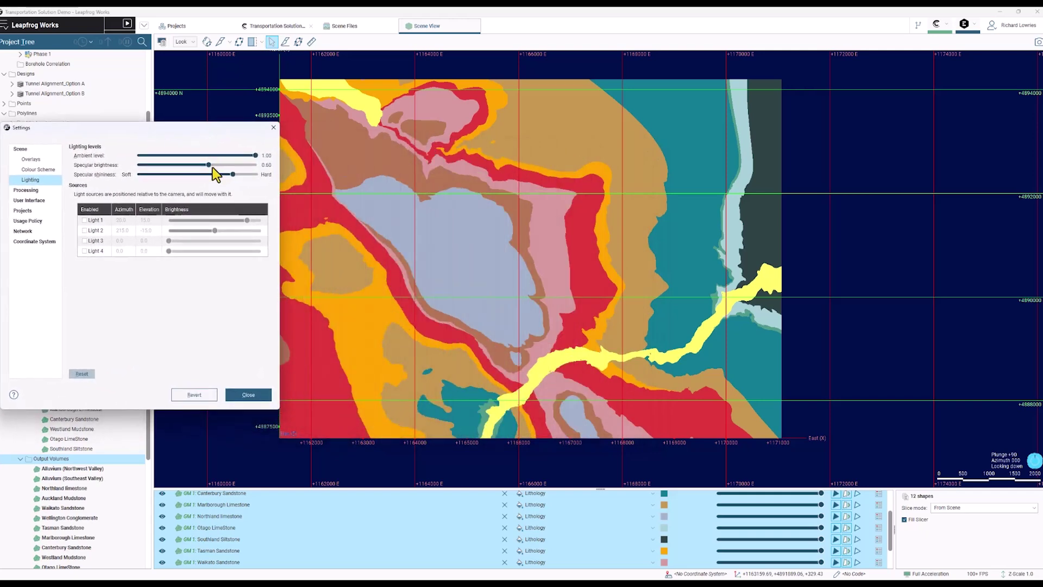
click(245, 396)
- Create a New Rendered Map under GIS Data, Maps and Photos named 'Geological Map' and render it
scroll(80, 274, up, 3)
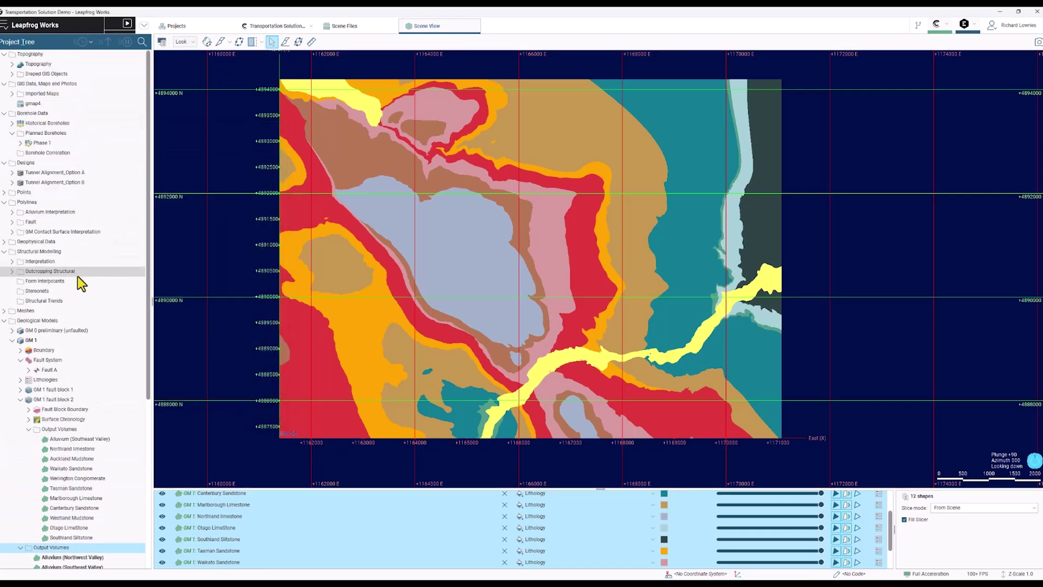
right_click(61, 83)
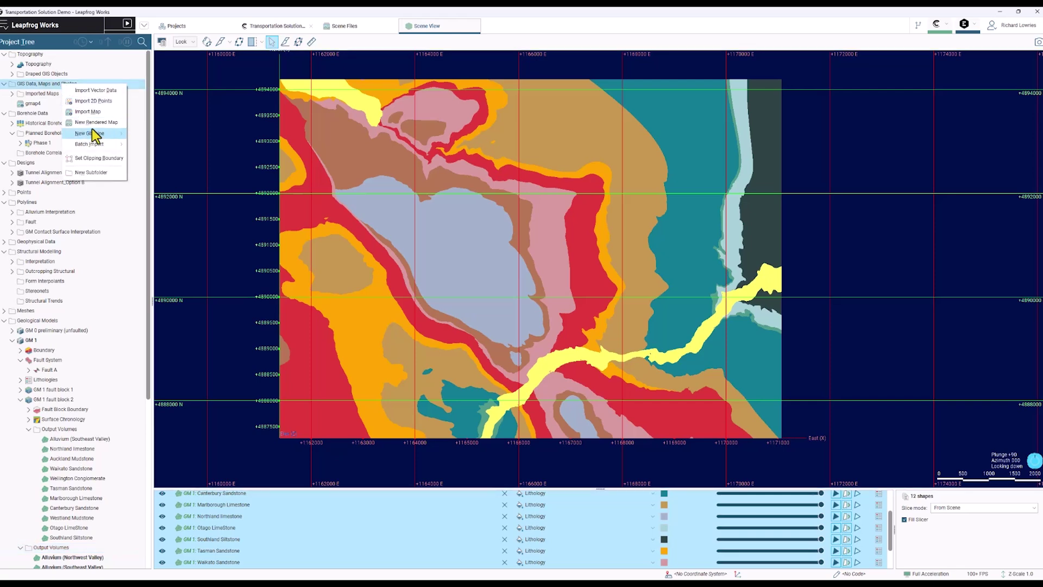
click(93, 125)
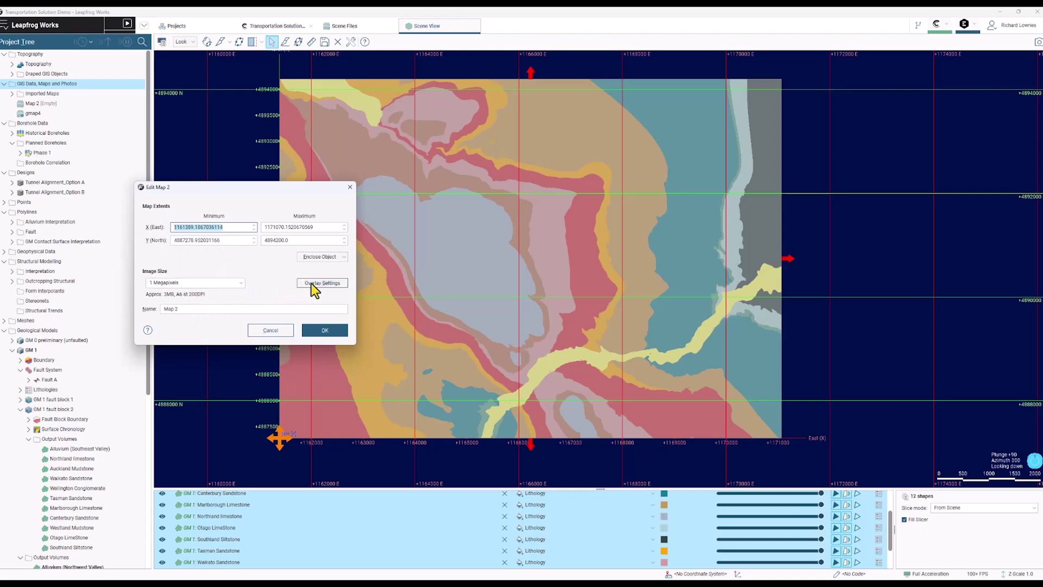
drag(204, 311, 147, 310)
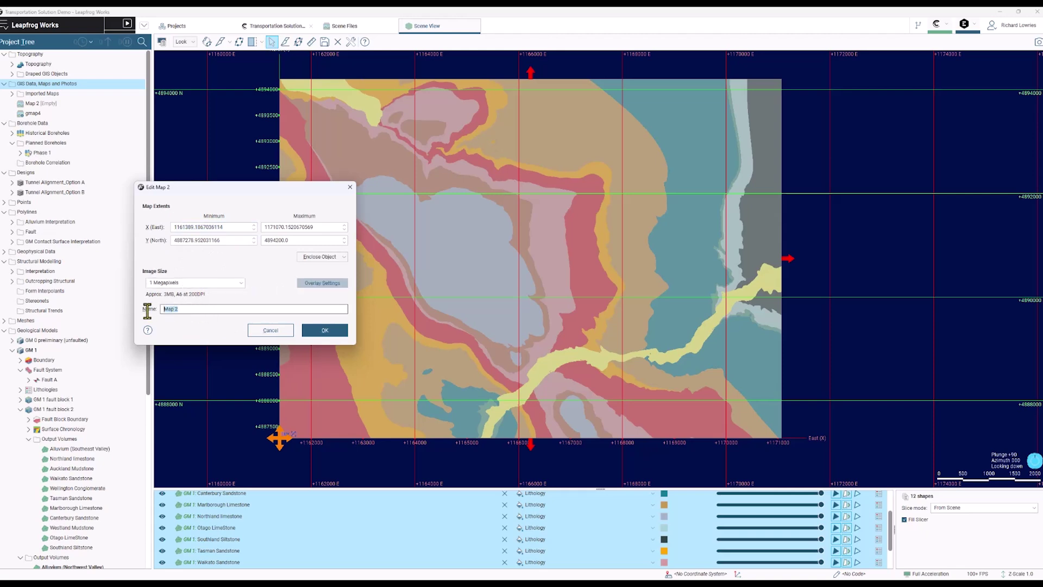
key(BackSpace)
text(Geological Ma)
click(321, 330)
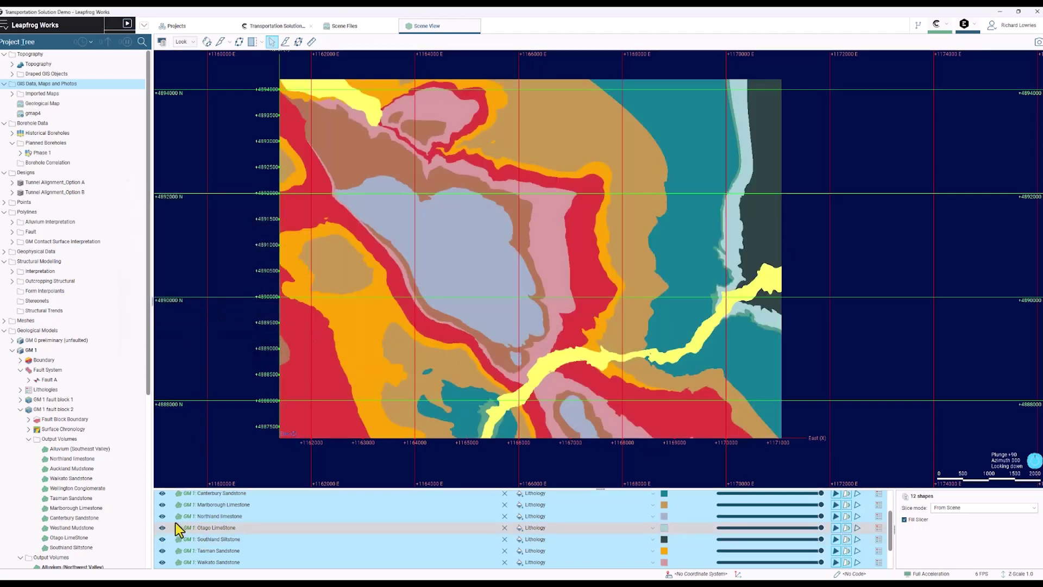
- Hide the lithology volumes, drag Geological Map into the scene, and tilt the view
click(161, 516)
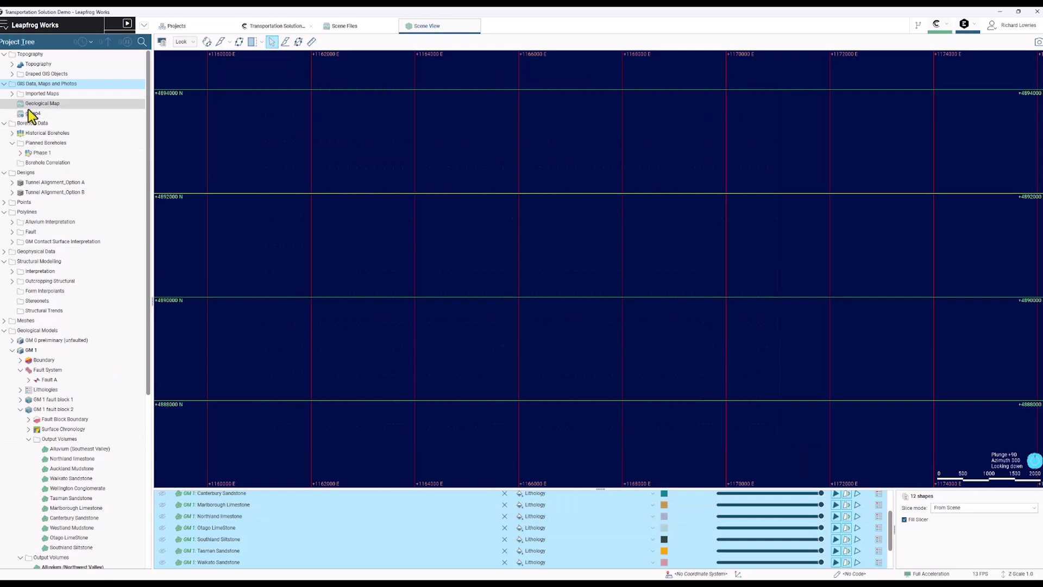
drag(33, 104, 438, 215)
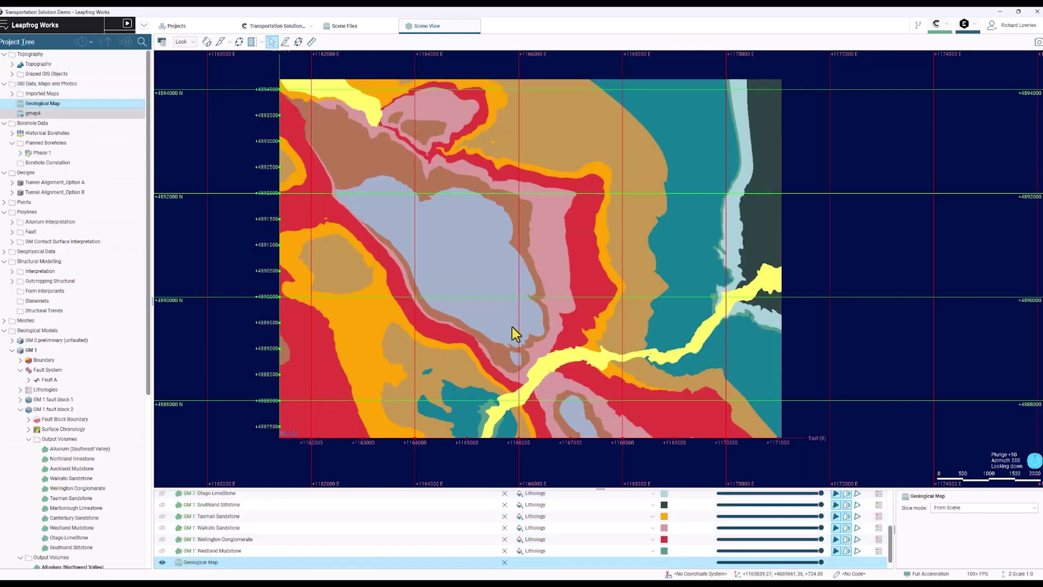
mouse_move(514, 329)
mouse_down()
mouse_move(530, 344)
mouse_move(589, 249)
mouse_move(651, 204)
mouse_move(708, 194)
mouse_move(575, 302)
mouse_move(508, 336)
mouse_up()
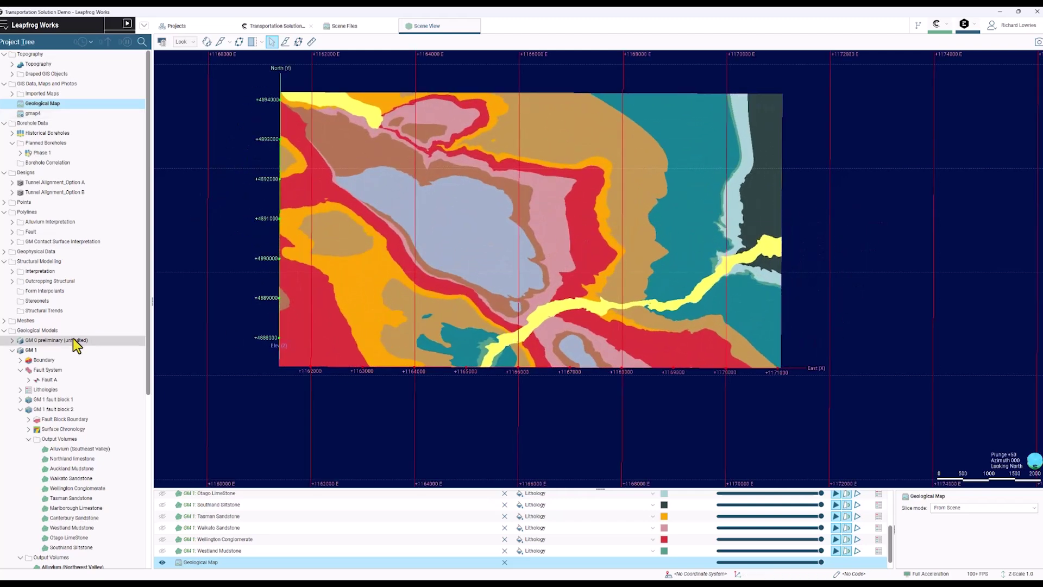
scroll(74, 354, down, 9)
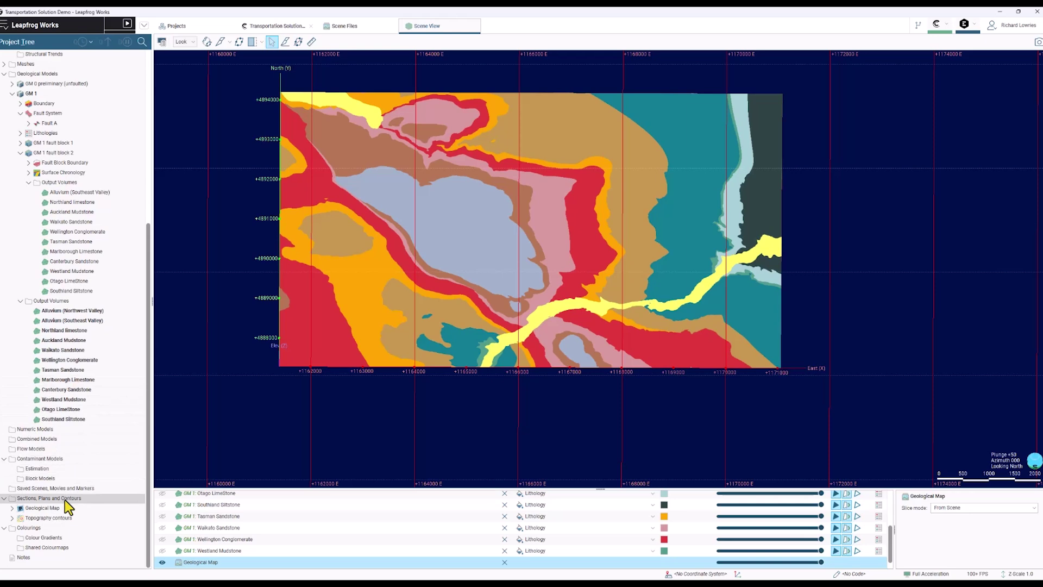
- Add a New Layout to Geological Map under Sections, Plans and Contours, then open Geological Map Layout
right_click(39, 510)
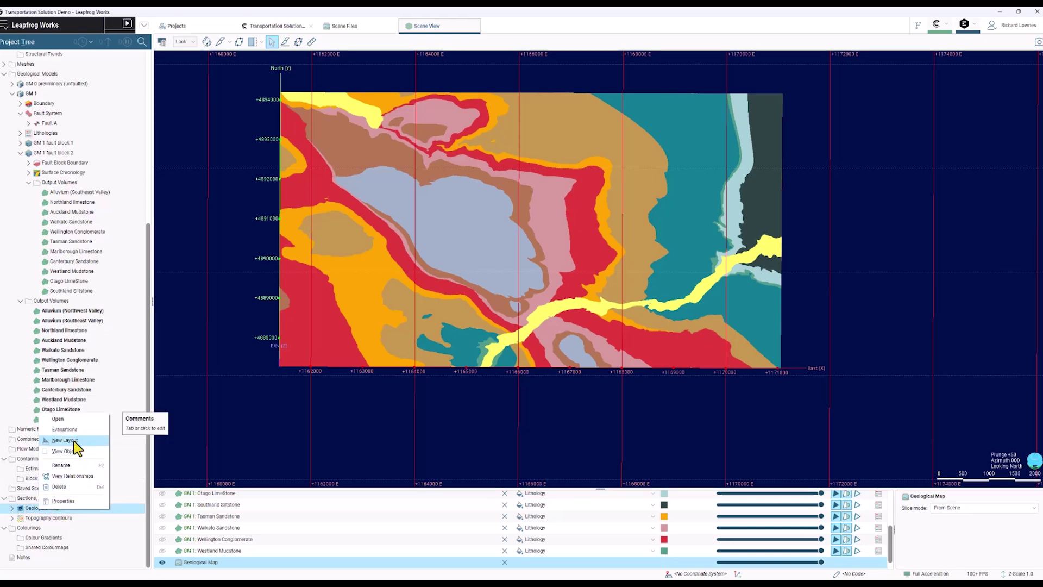
click(13, 507)
right_click(42, 518)
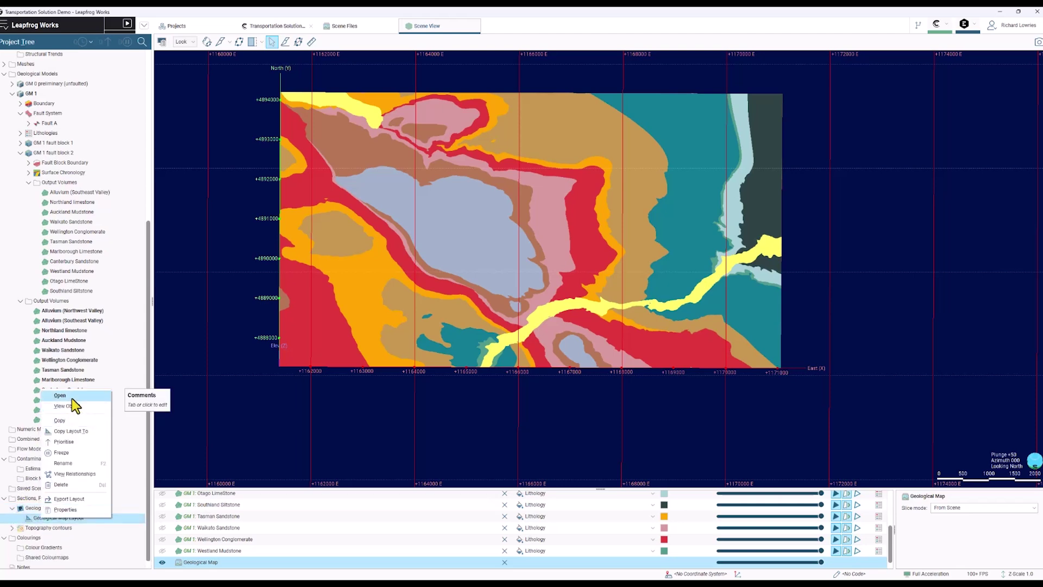
click(71, 398)
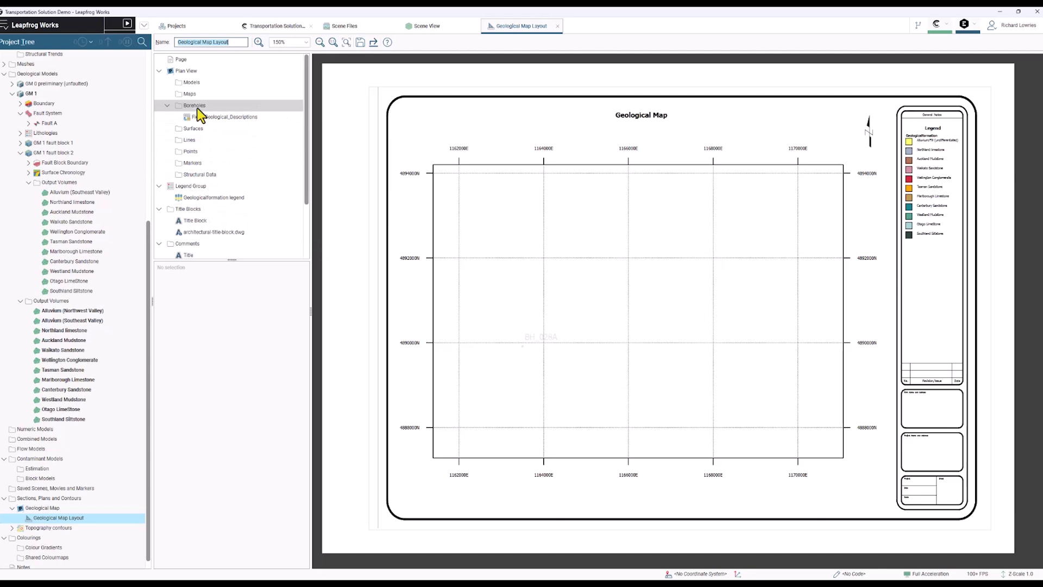
- Add the Geological Map evaluation to the layout's Plan View Maps folder
mouse_move(198, 117)
mouse_down()
mouse_move(195, 128)
mouse_move(200, 100)
mouse_up()
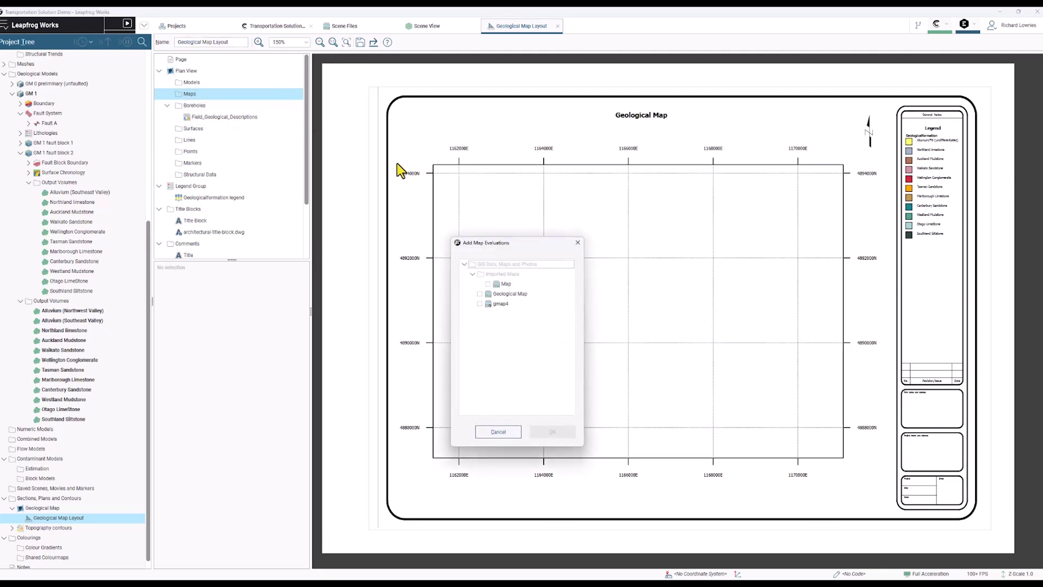
click(480, 293)
click(560, 434)
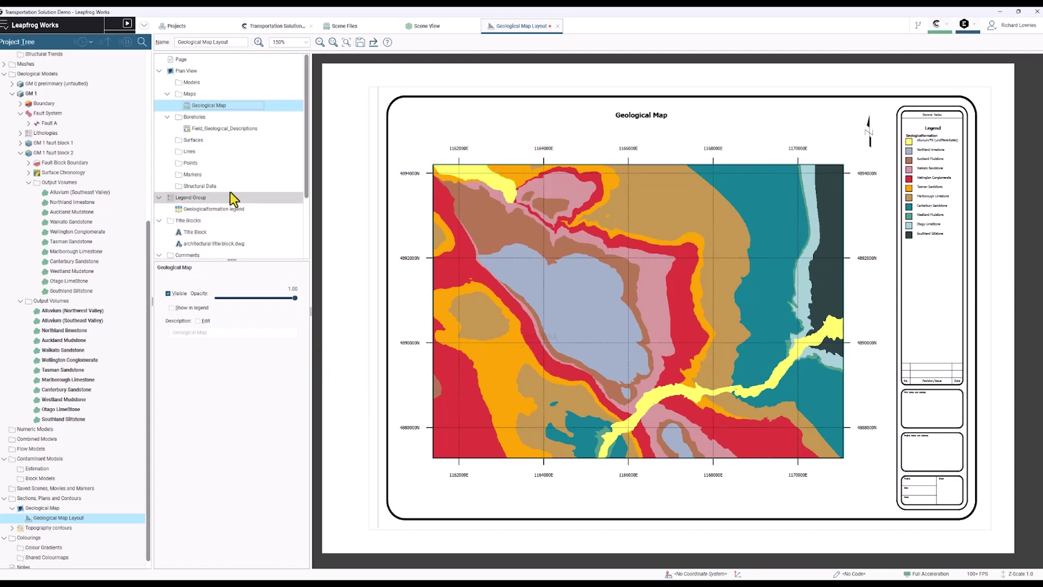
- Add Topography contours to the layout's Plan View Lines and close Line Projection Settings
double_click(190, 152)
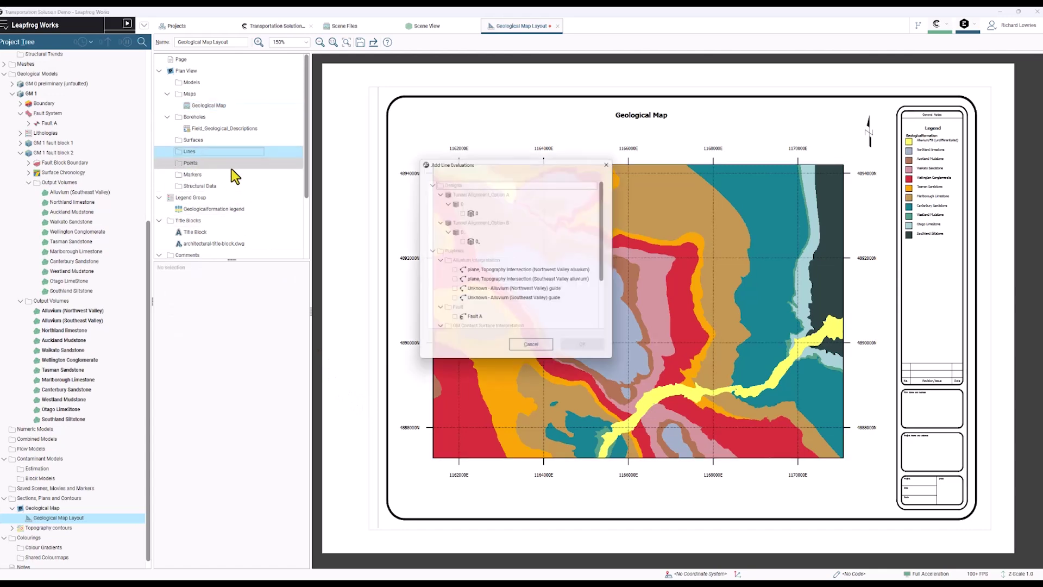
scroll(459, 299, down, 3)
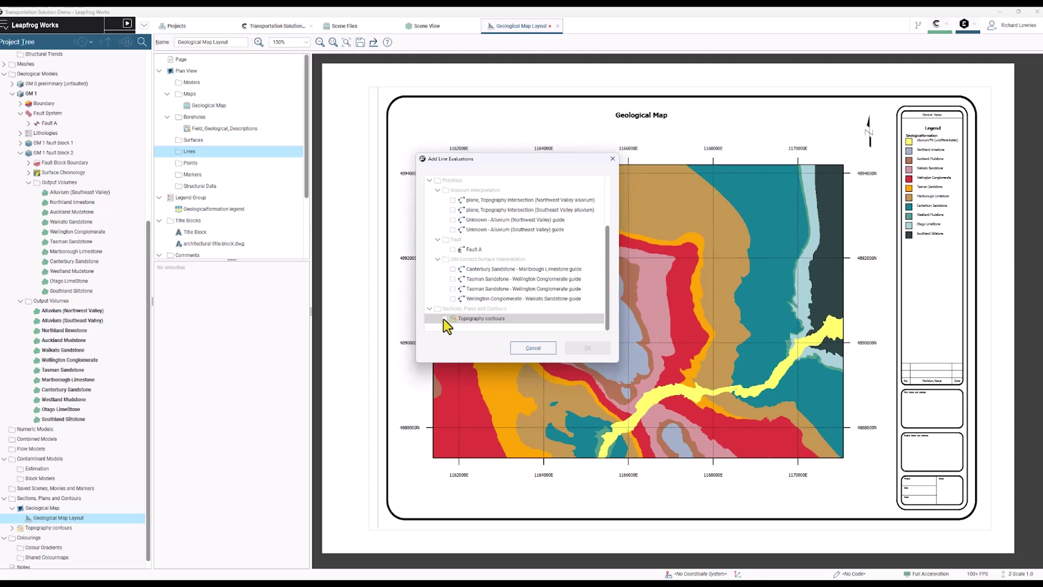
click(444, 318)
click(578, 346)
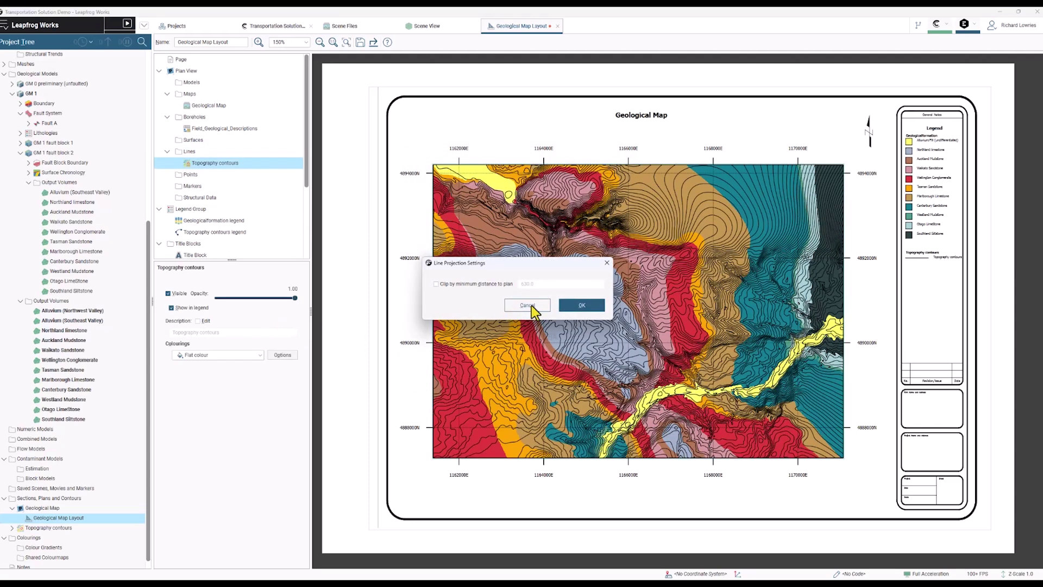
click(607, 262)
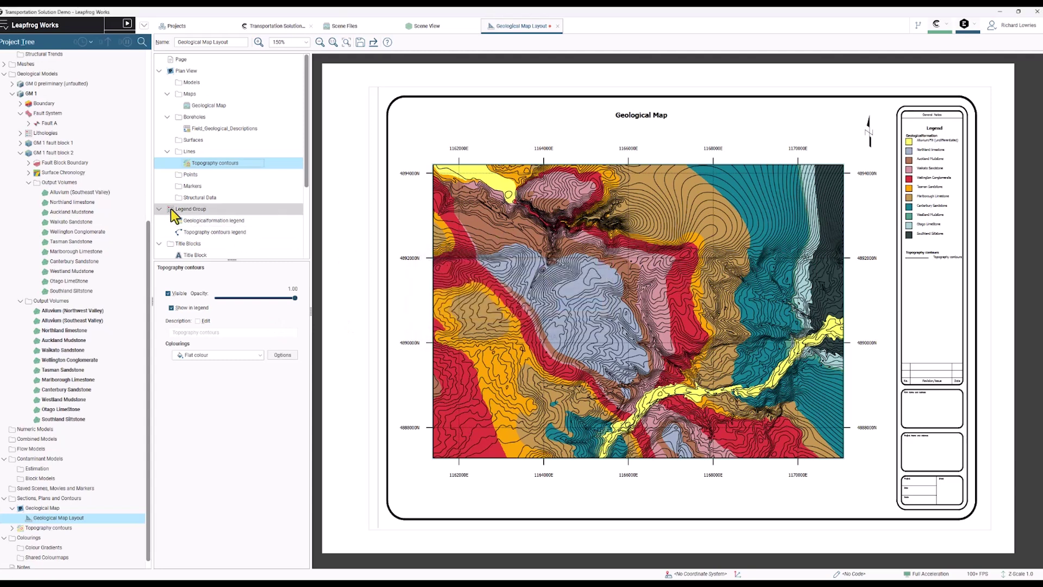
- Style the Topography contours in flat colour with line width 0.1 and grey #6d6d6d
click(223, 355)
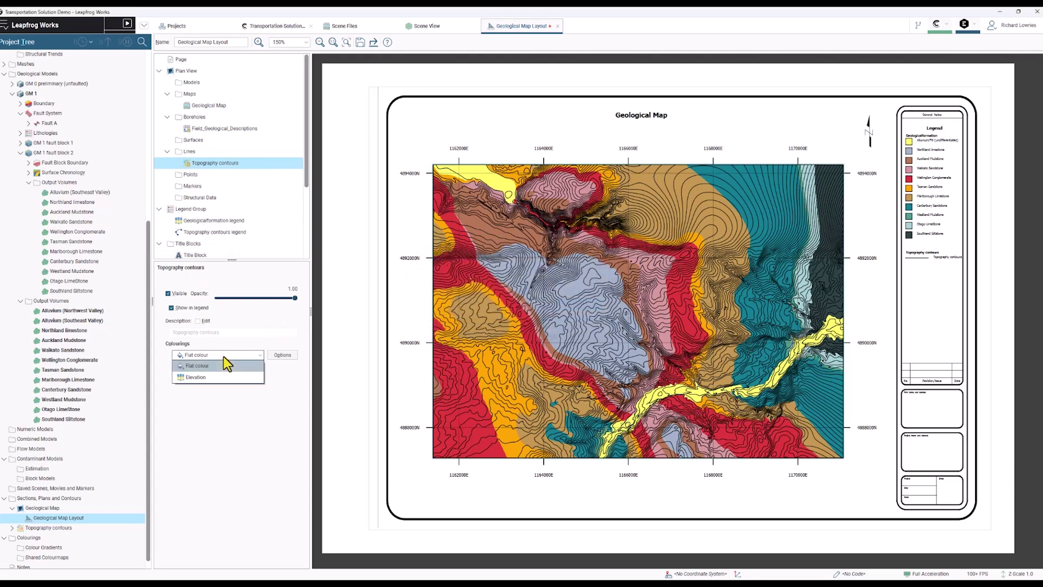
click(224, 357)
click(290, 355)
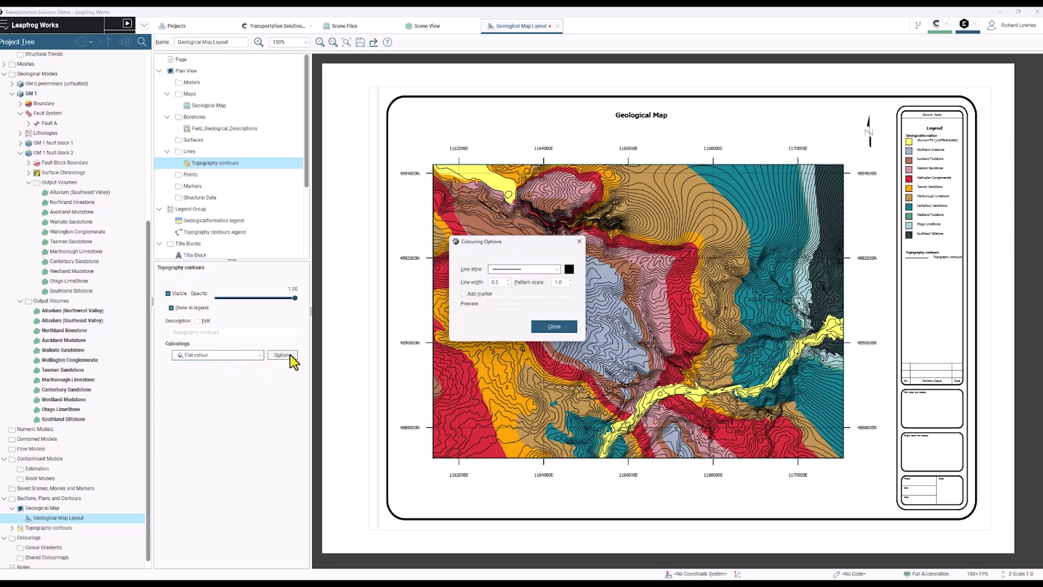
click(509, 283)
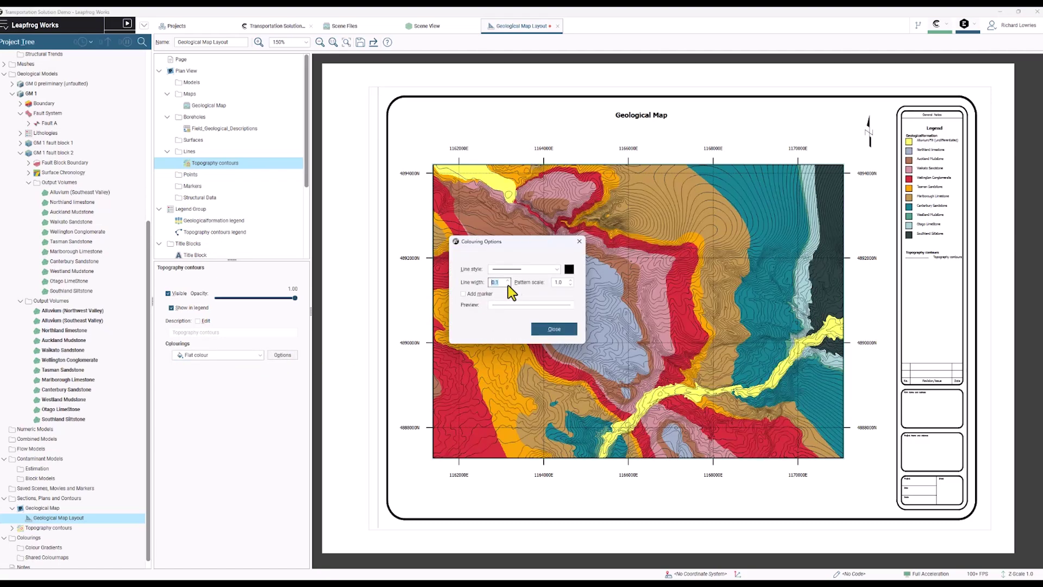
click(569, 269)
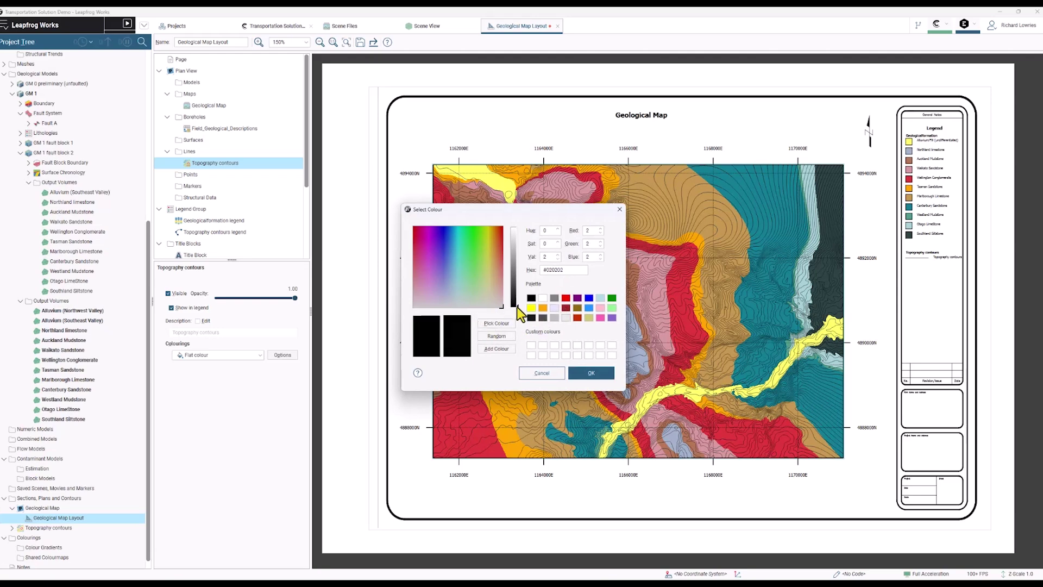
drag(516, 305, 518, 271)
click(594, 373)
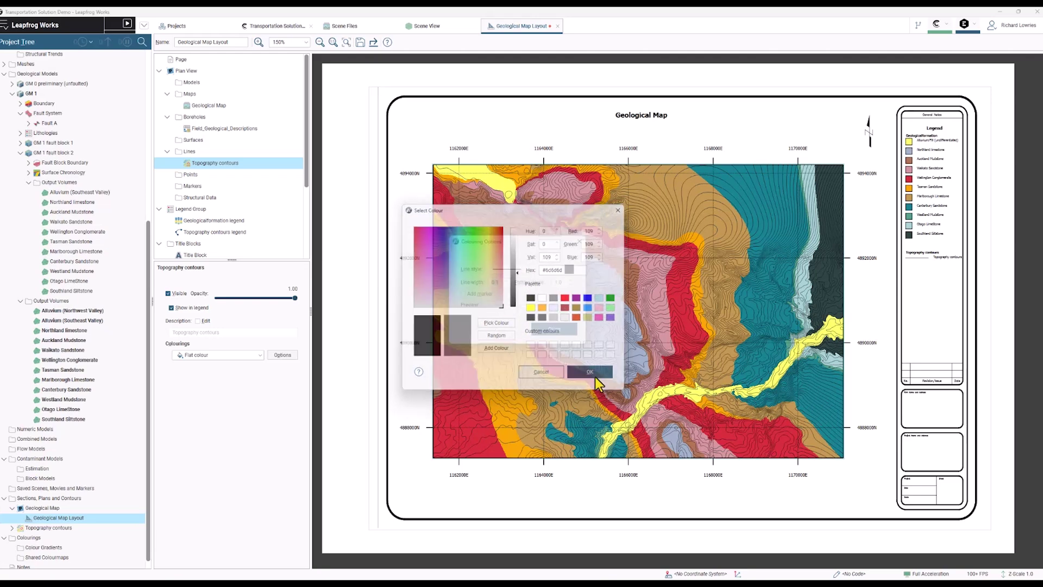
click(555, 329)
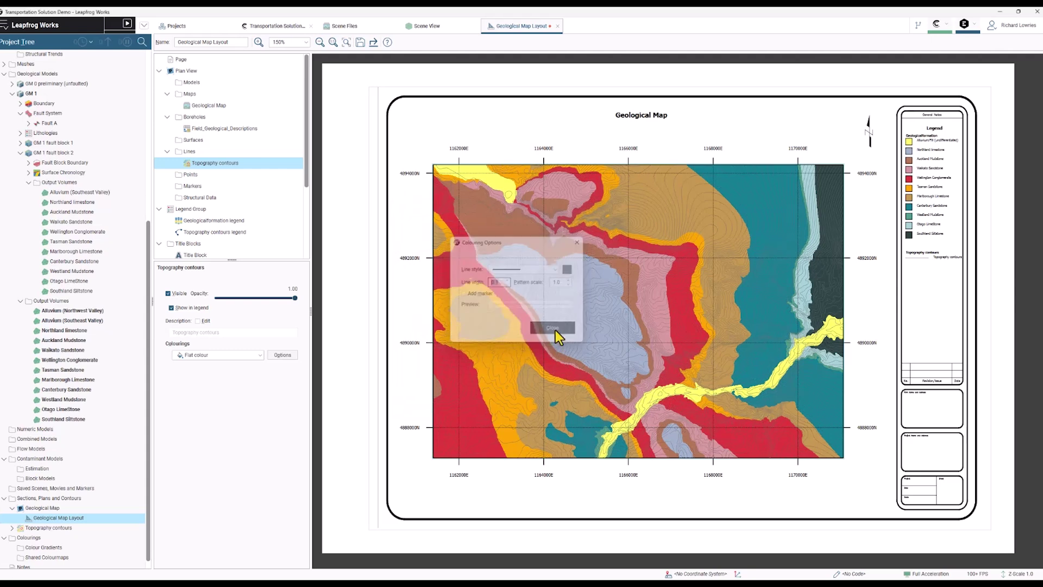
- Save the Geological Map Layout with its thin grey contours over the coloured geology
click(359, 44)
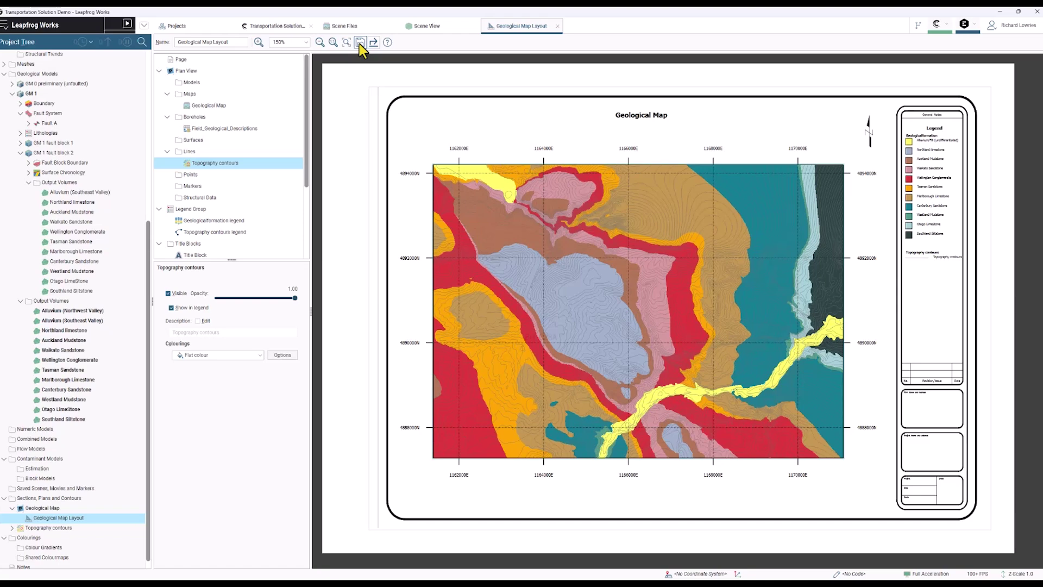